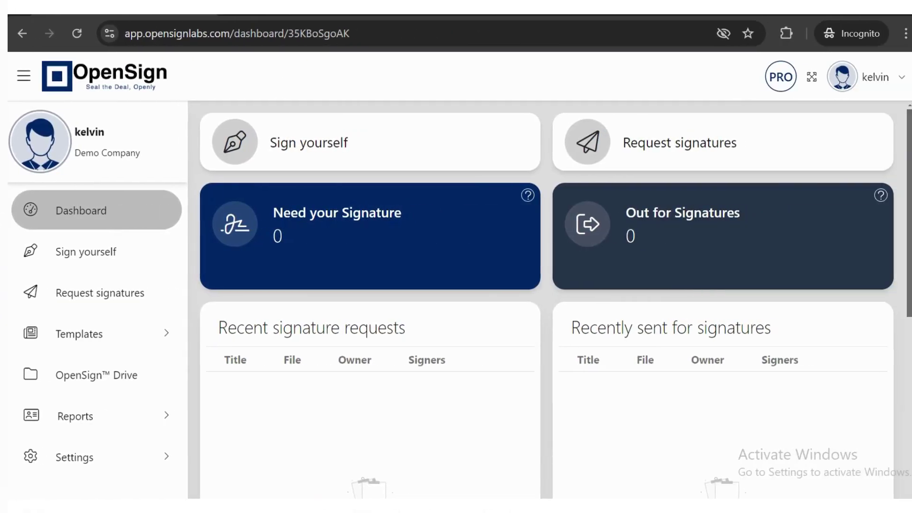
# Expand the Templates section in the OpenSign sidebar.
pyautogui.click(72, 333)
# Start a new template and upload Sample_offer_letter.pdf as its file.
pyautogui.click(118, 369)
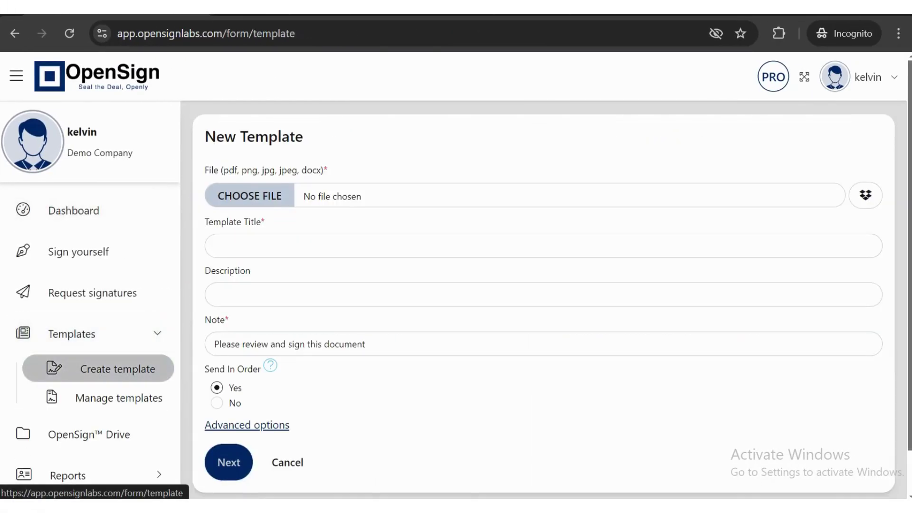
pyautogui.click(250, 196)
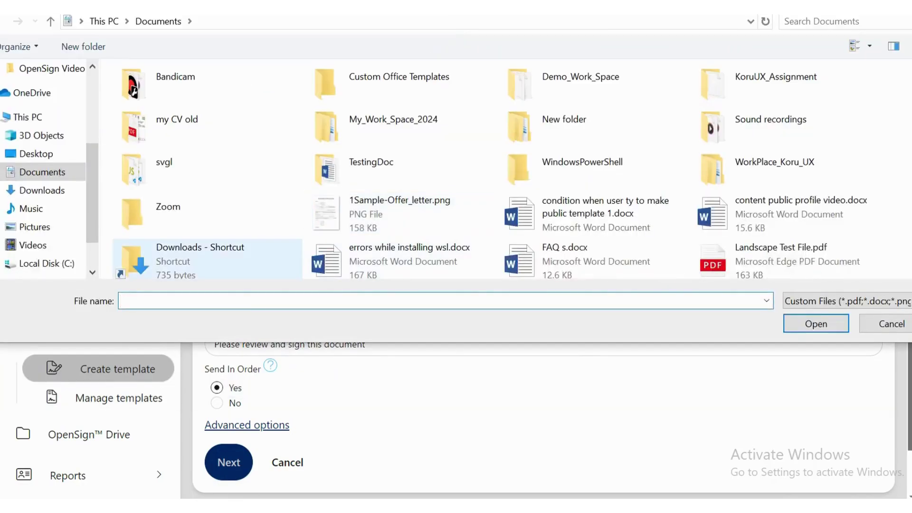
pyautogui.write('sa')
pyautogui.click(169, 315)
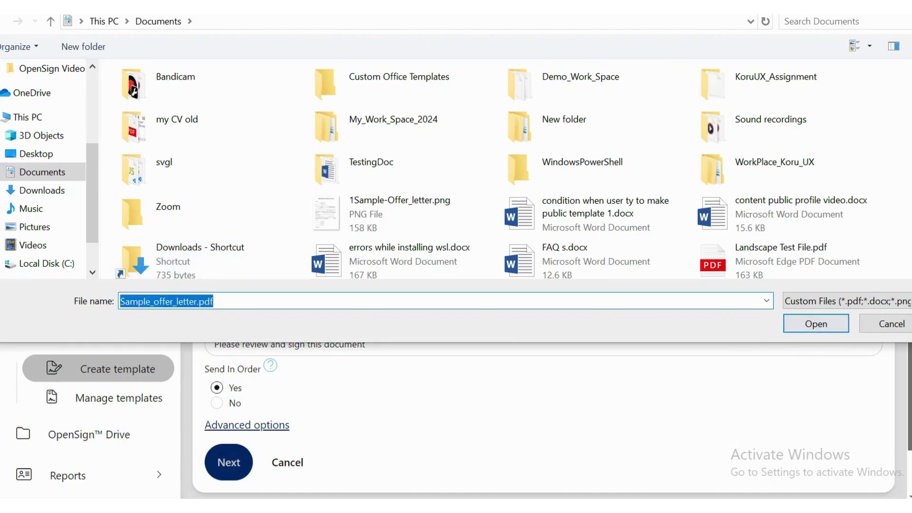
pyautogui.click(816, 324)
# Title it 'Sample Offer Letter 2024', append 'demo' to the note, and submit the form.
pyautogui.press('Return')
pyautogui.write('Sample Offer Letter 2')
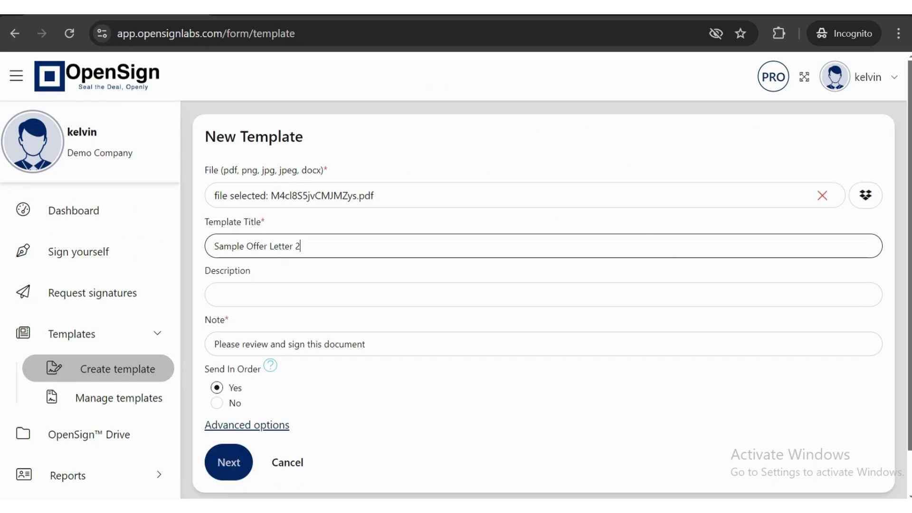
pyautogui.write('024')
pyautogui.press('Tab')
pyautogui.press('Tab')
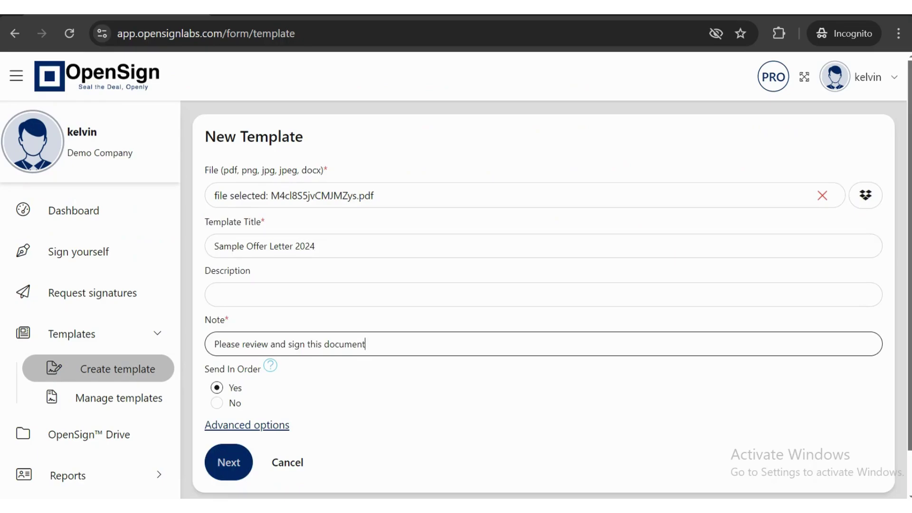
pyautogui.write(' demo')
pyautogui.scroll(-2, 456, 285)
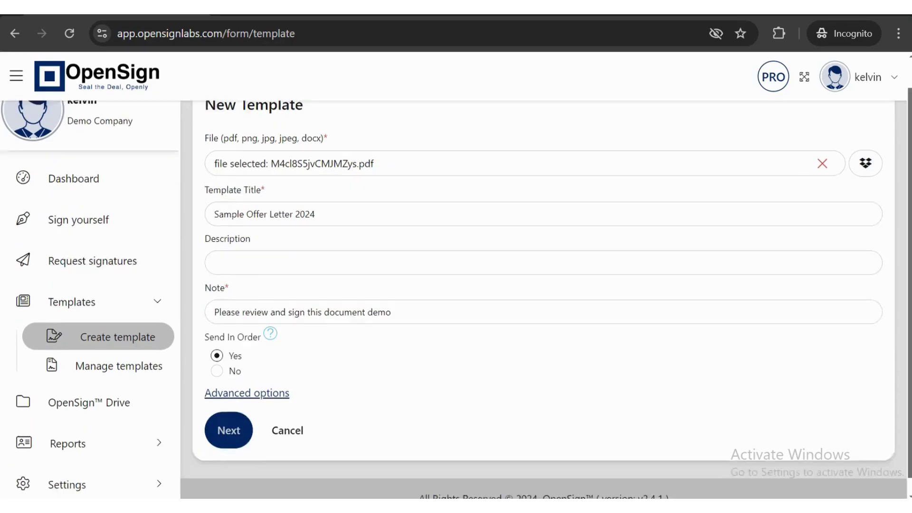
pyautogui.press('Return')
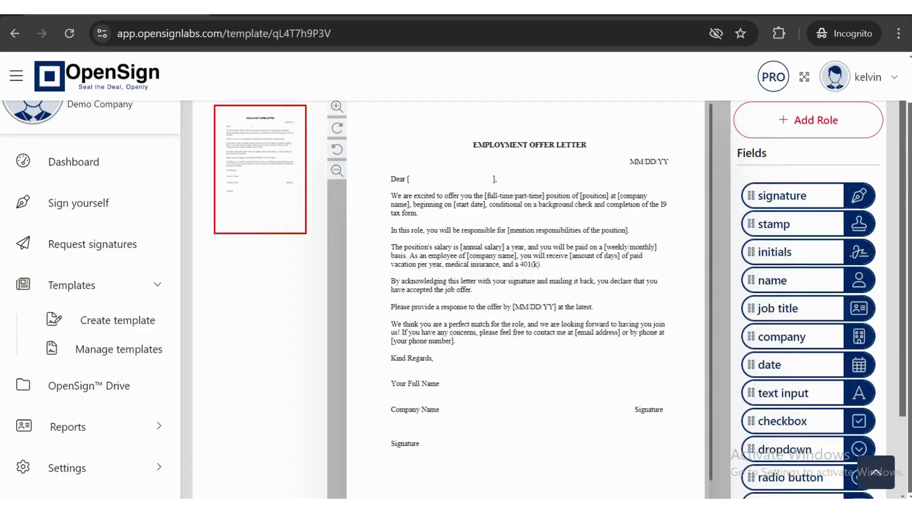
pyautogui.scroll(2, 456, 285)
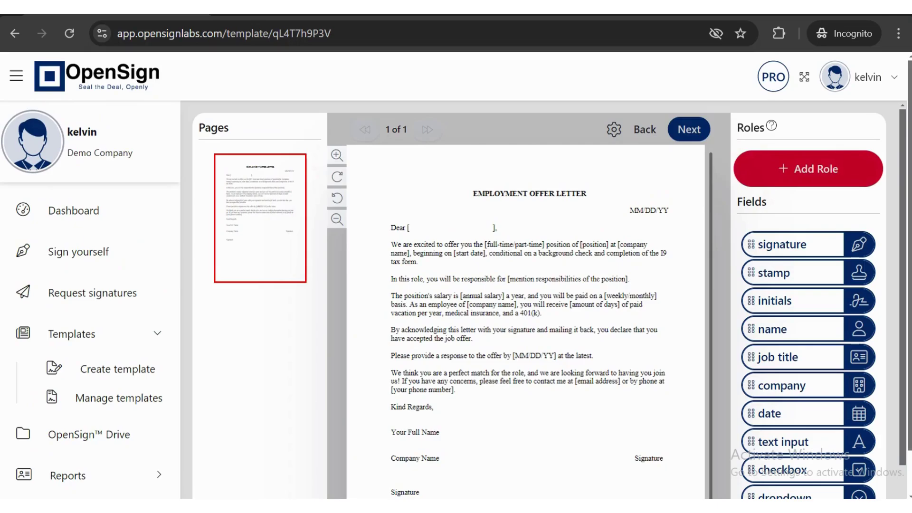
# Add two signer roles to the template, first Hr and then Candidate.
pyautogui.click(808, 168)
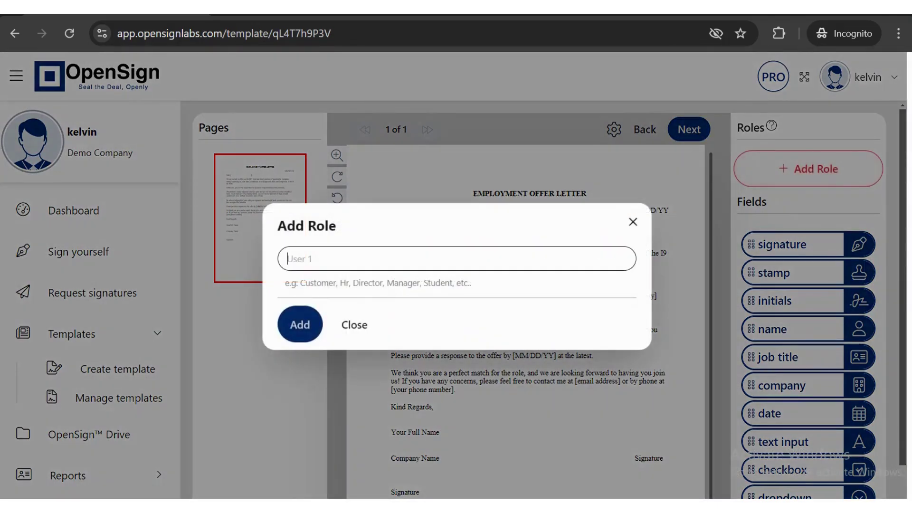
pyautogui.write('Hr')
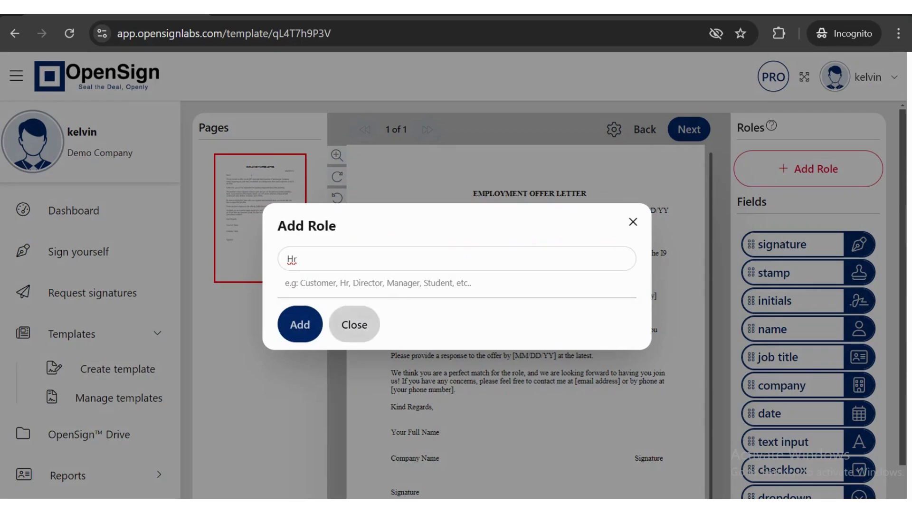
pyautogui.click(299, 324)
pyautogui.click(808, 212)
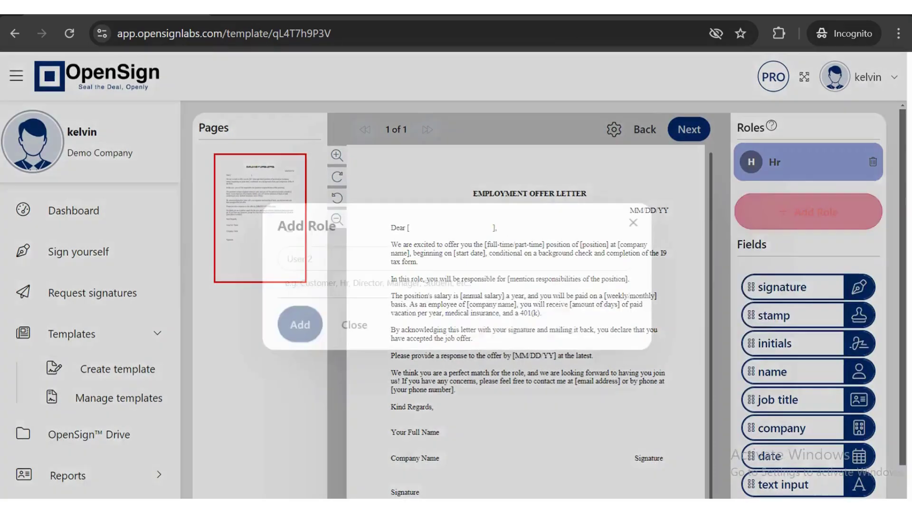
pyautogui.write('Candi')
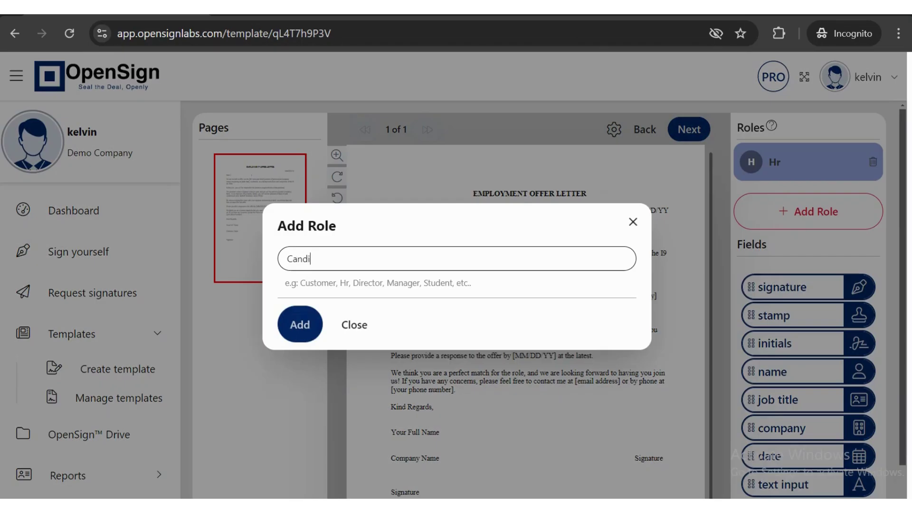
pyautogui.write('date')
pyautogui.press('Return')
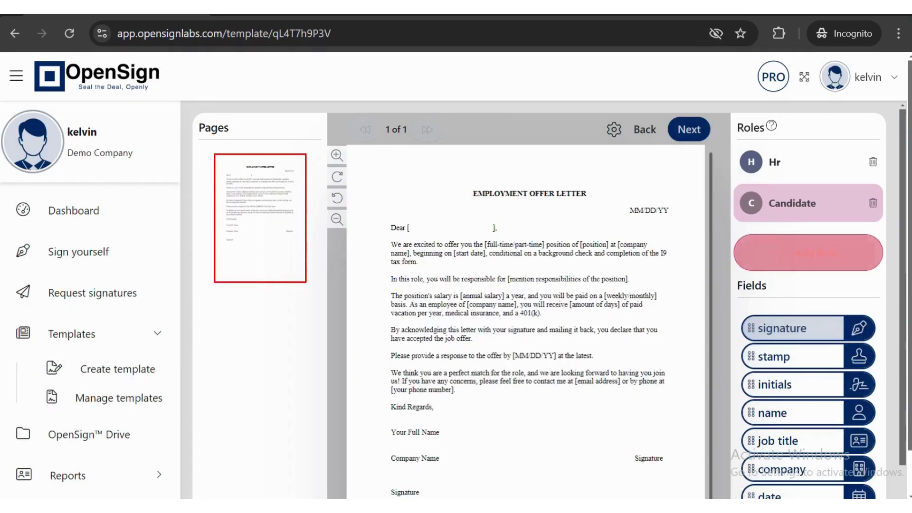
# Move Candidate above Hr and place Candidate signature and name fields at the bottom-left.
pyautogui.moveTo(791, 205); pyautogui.dragTo(783, 166)
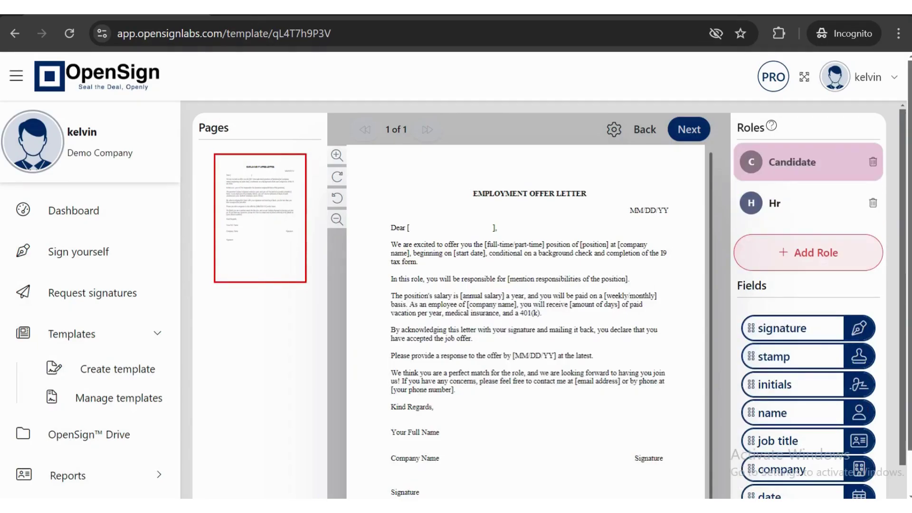
pyautogui.moveTo(782, 329); pyautogui.dragTo(401, 475)
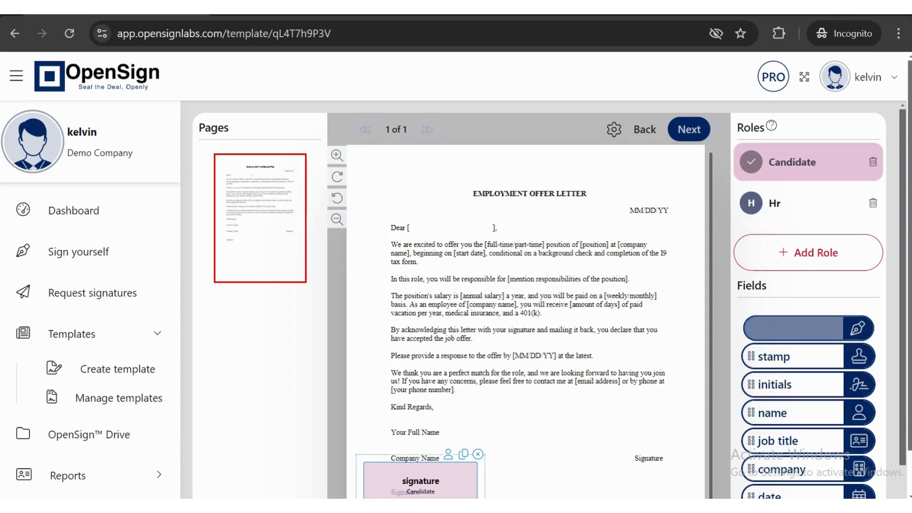
pyautogui.click(448, 454)
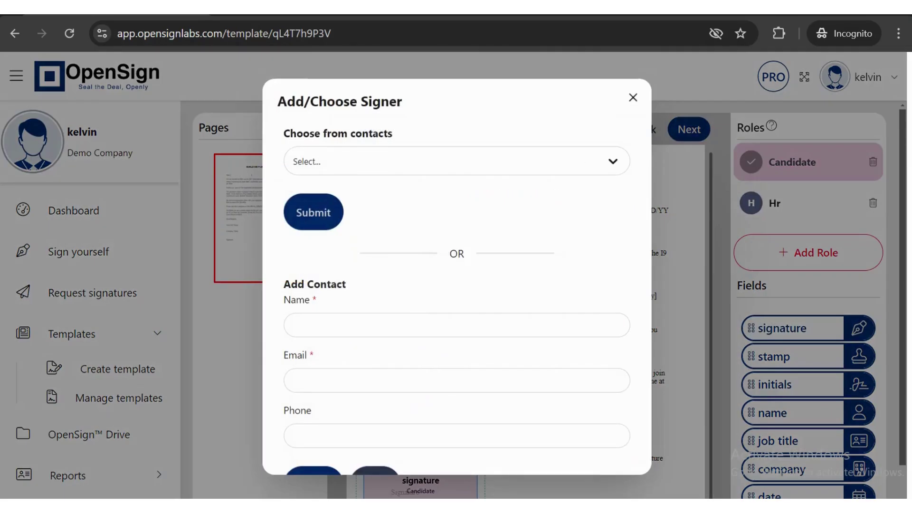
pyautogui.click(633, 97)
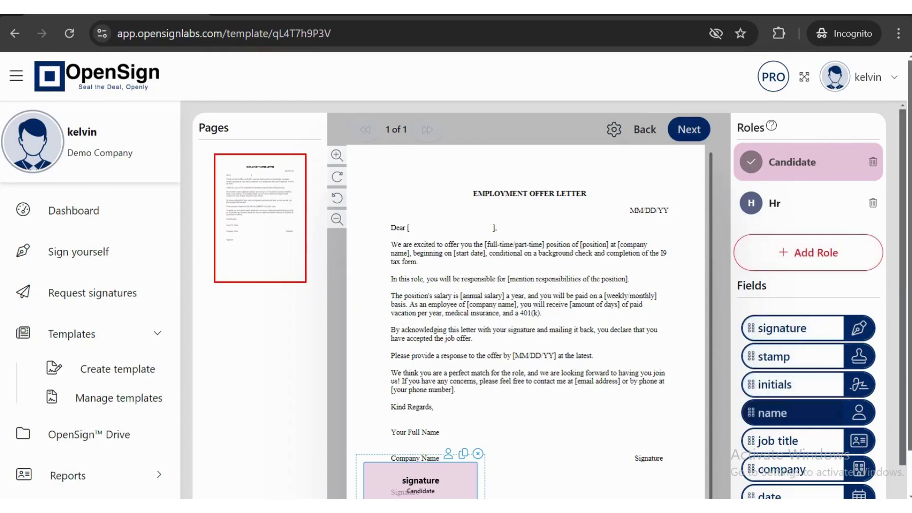
pyautogui.moveTo(784, 412); pyautogui.dragTo(423, 419)
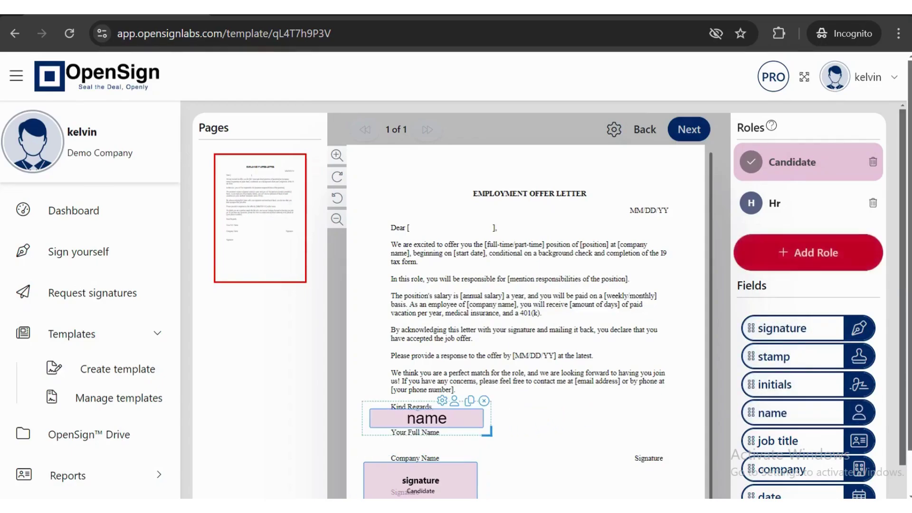
# Place Hr signature and name fields on the right and finish the template with Next.
pyautogui.click(791, 203)
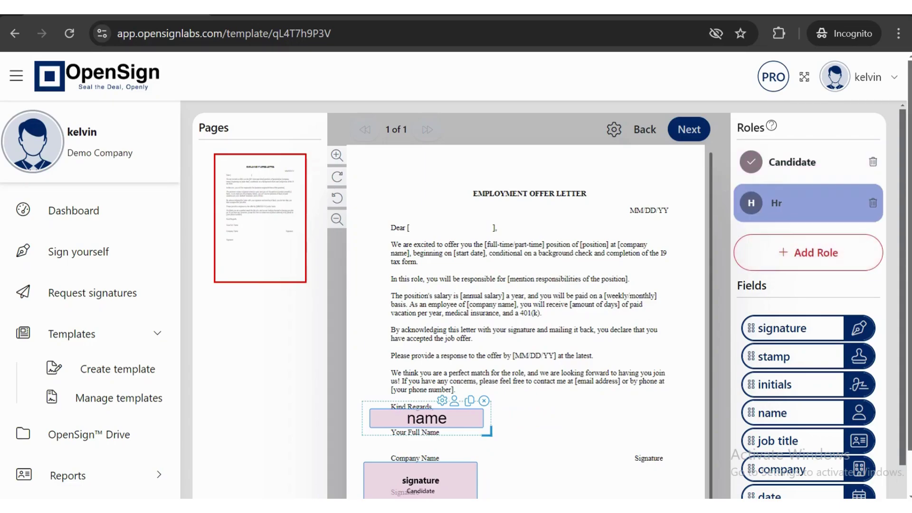
pyautogui.moveTo(784, 328); pyautogui.dragTo(627, 437)
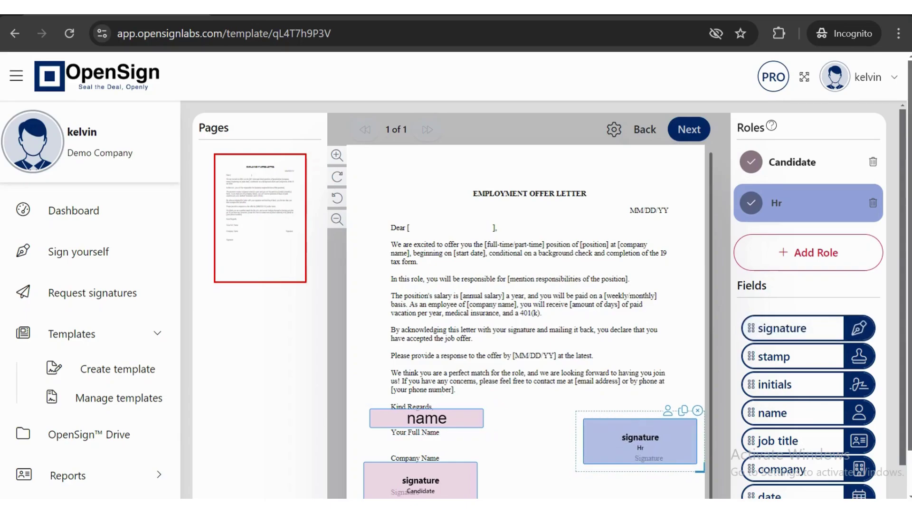
pyautogui.moveTo(782, 413); pyautogui.dragTo(630, 397)
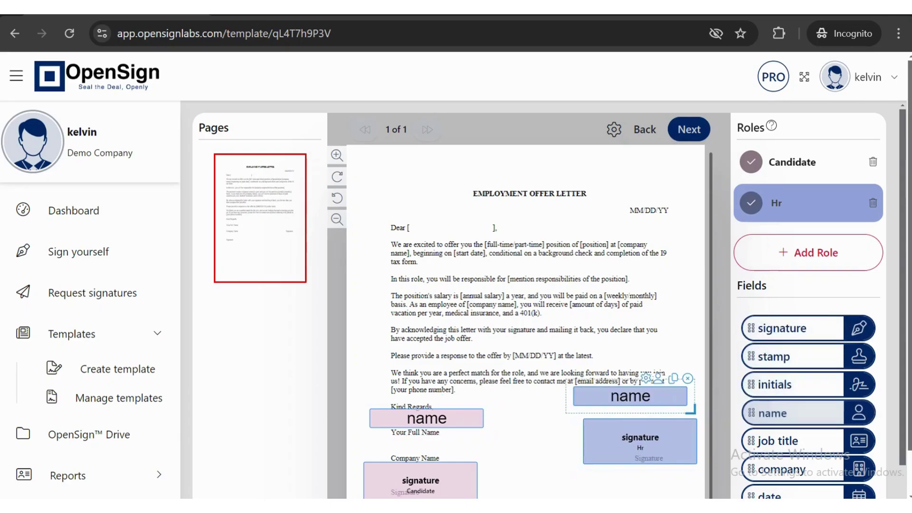
pyautogui.click(690, 130)
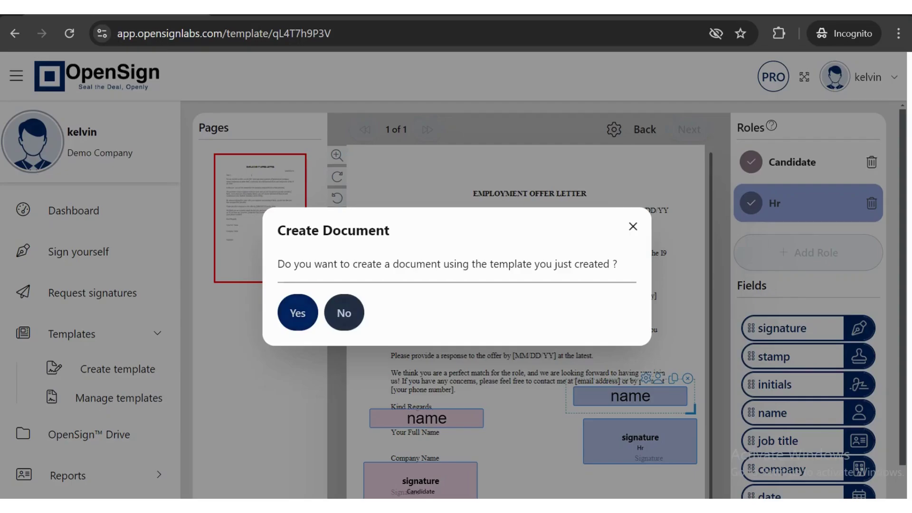
# Decline creating a document now and dismiss the templates guided tour.
pyautogui.click(344, 313)
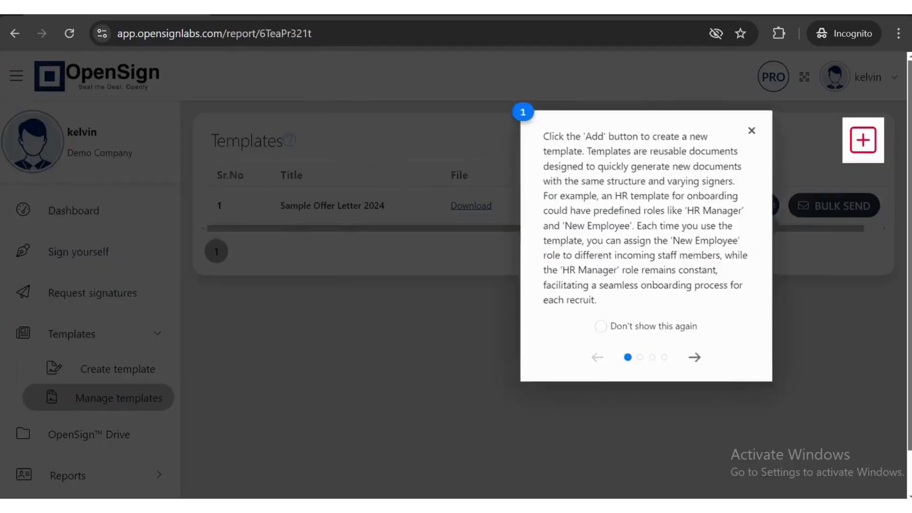
pyautogui.press('Escape')
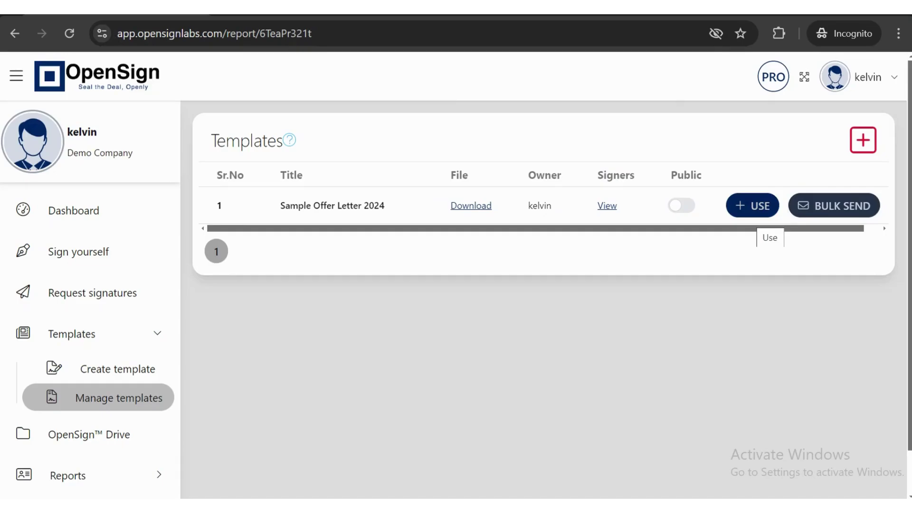
# Start a document from the template and assign a contact to the Candidate role.
pyautogui.click(752, 205)
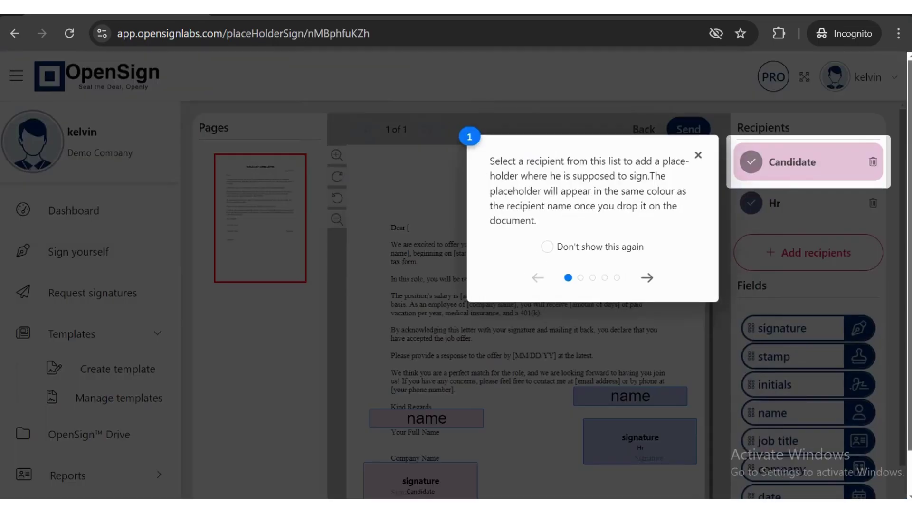
pyautogui.press('Escape')
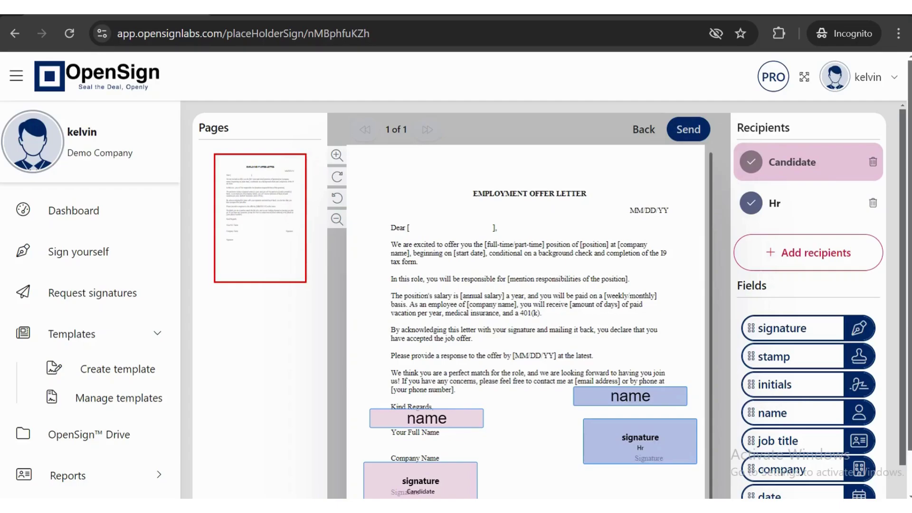
pyautogui.scroll(-1, 530, 326)
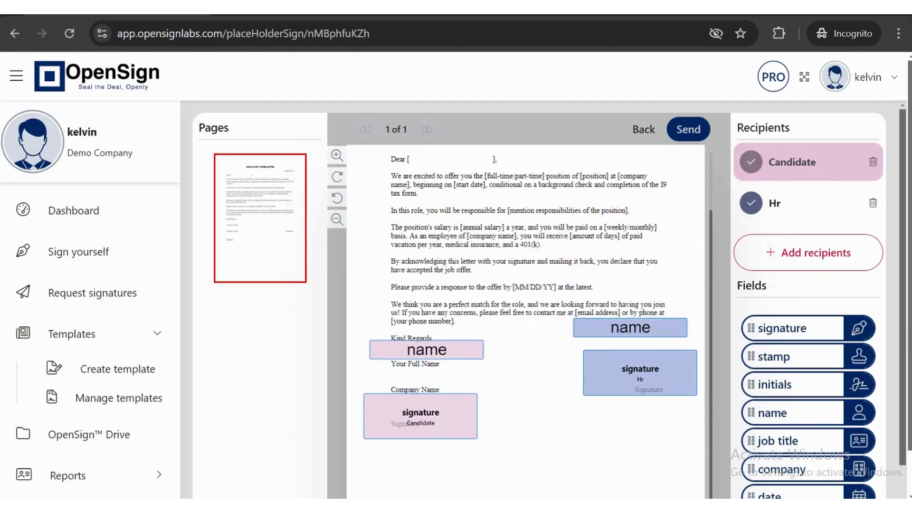
pyautogui.click(420, 415)
pyautogui.click(451, 385)
pyautogui.click(456, 161)
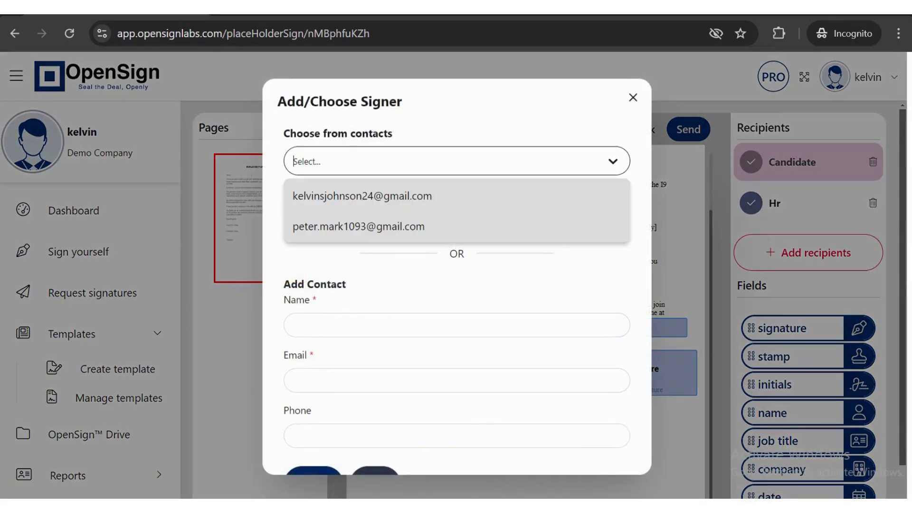
pyautogui.click(359, 227)
pyautogui.click(316, 210)
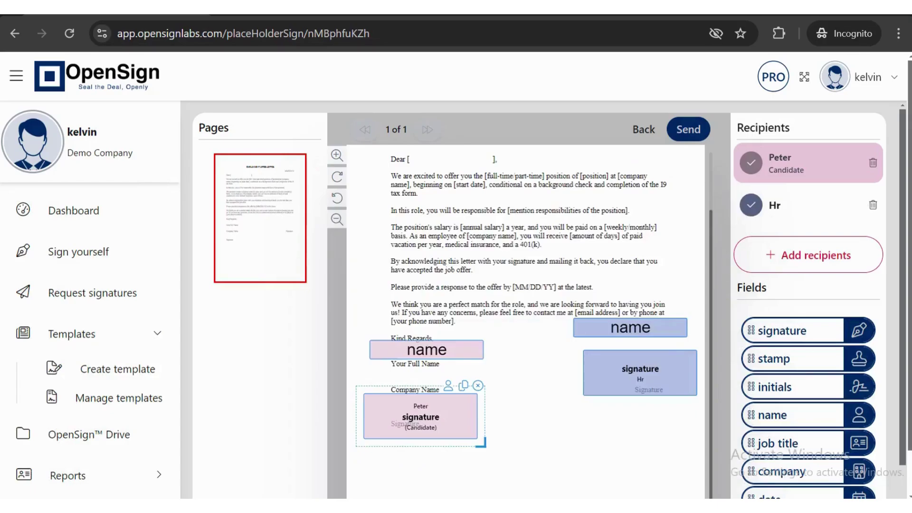
# Assign a contact from the list to the Hr role.
pyautogui.click(640, 371)
pyautogui.click(668, 342)
pyautogui.click(457, 161)
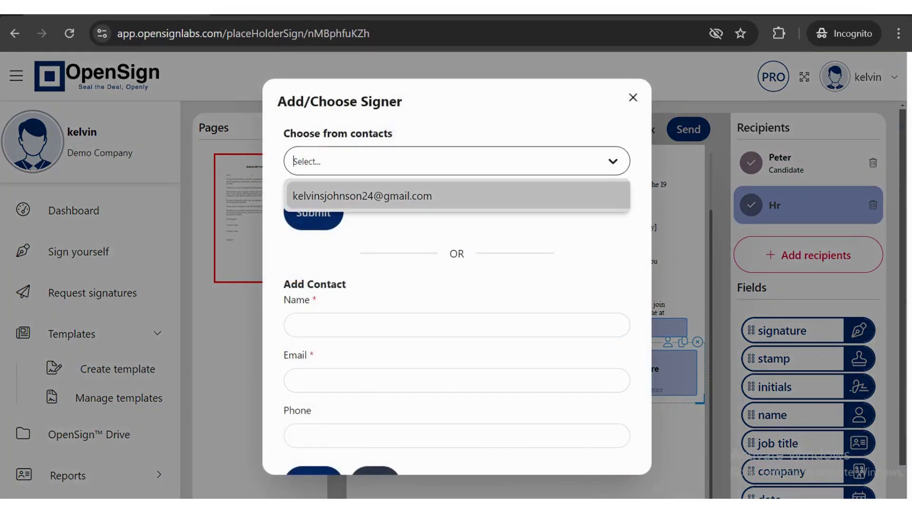
pyautogui.click(362, 195)
pyautogui.click(314, 215)
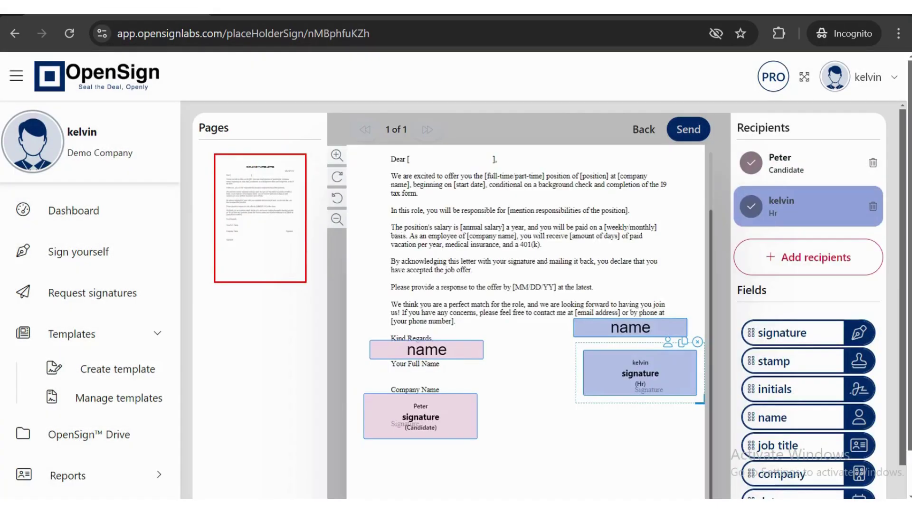
# Send the offer letter for signatures and acknowledge the mails-sent notice.
pyautogui.click(689, 129)
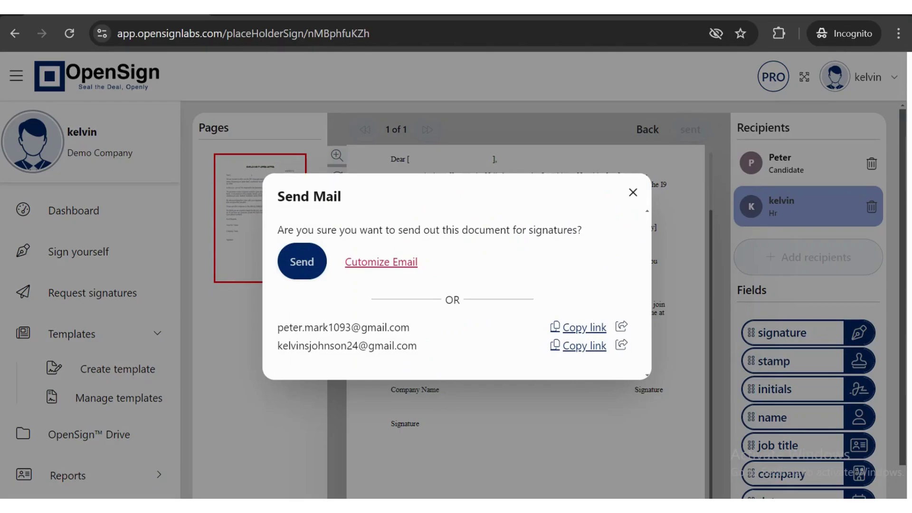
pyautogui.click(302, 261)
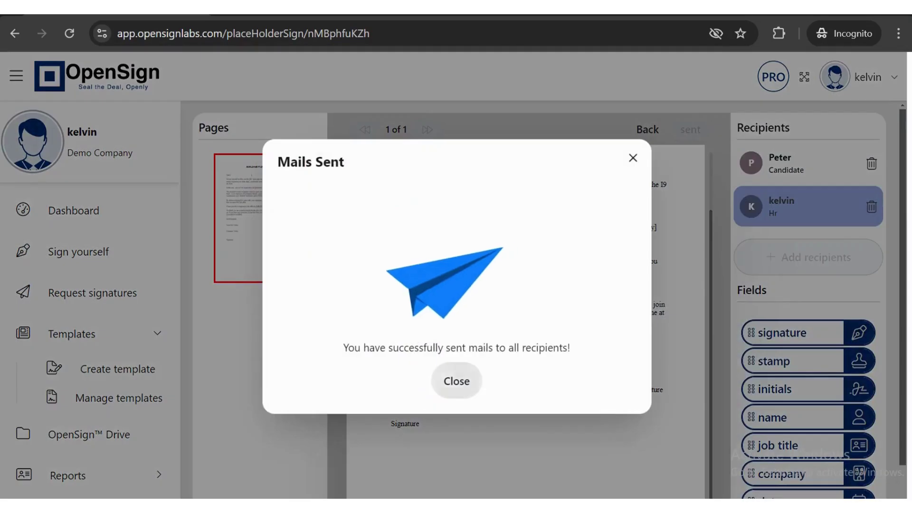
pyautogui.click(457, 380)
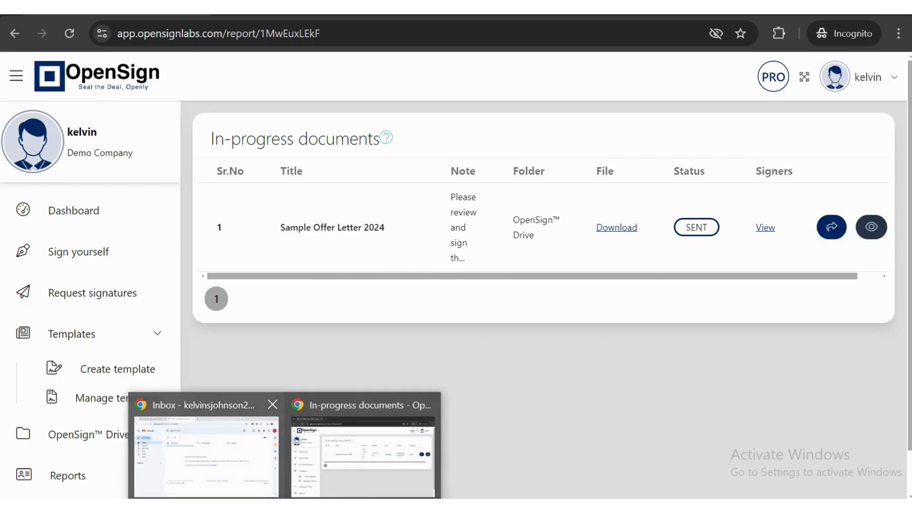
# Switch to Gmail and open the Sample Offer Letter 2024 signature request email.
pyautogui.click(207, 478)
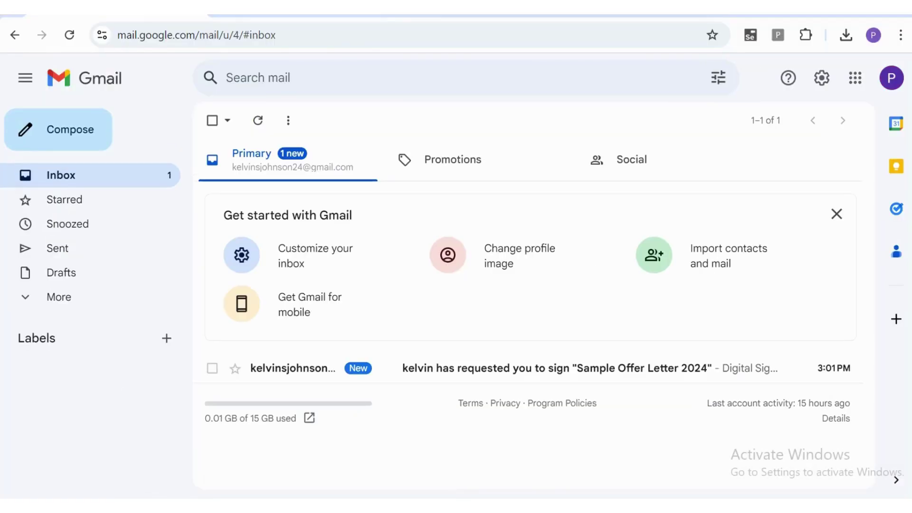
pyautogui.click(499, 368)
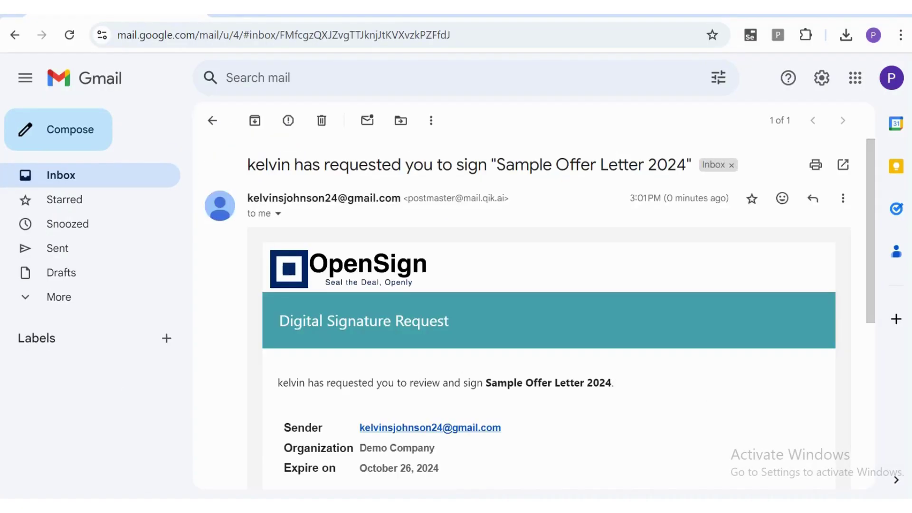
pyautogui.scroll(-1, 430, 352)
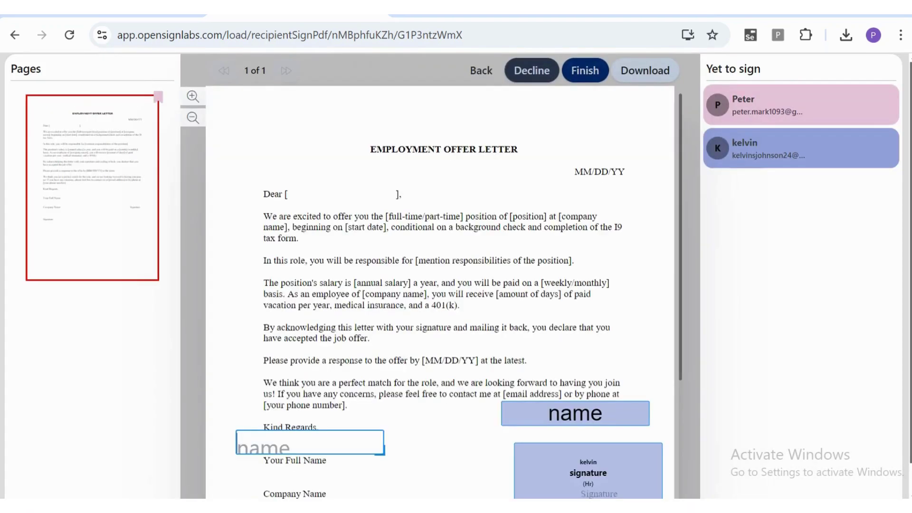
pyautogui.write('Peter')
pyautogui.scroll(-2, 441, 292)
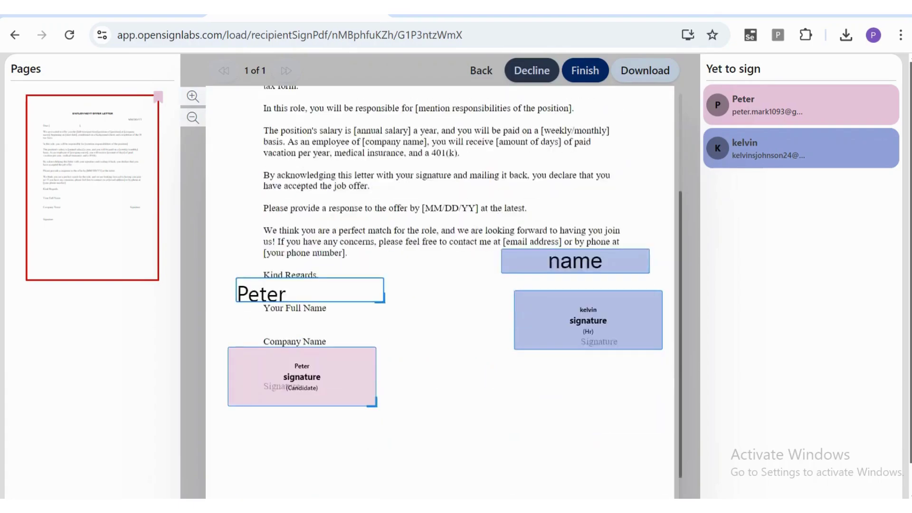
# Draw and save the candidate's signature, finish signing, and close the signed notice.
pyautogui.click(301, 376)
pyautogui.moveTo(403, 242)
pyautogui.mouseDown()
pyautogui.moveTo(410, 314)
pyautogui.moveTo(439, 266)
pyautogui.moveTo(388, 263)
pyautogui.mouseUp()
pyautogui.click(603, 369)
pyautogui.click(585, 70)
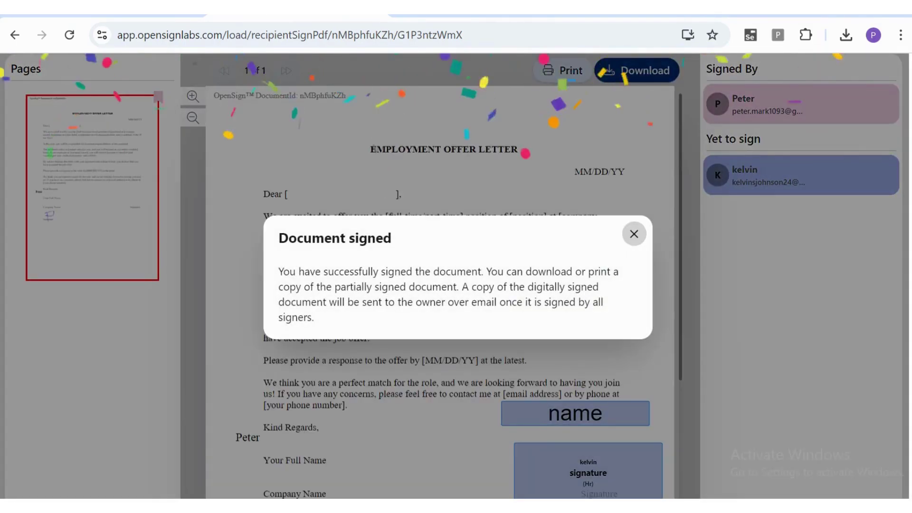
pyautogui.click(634, 235)
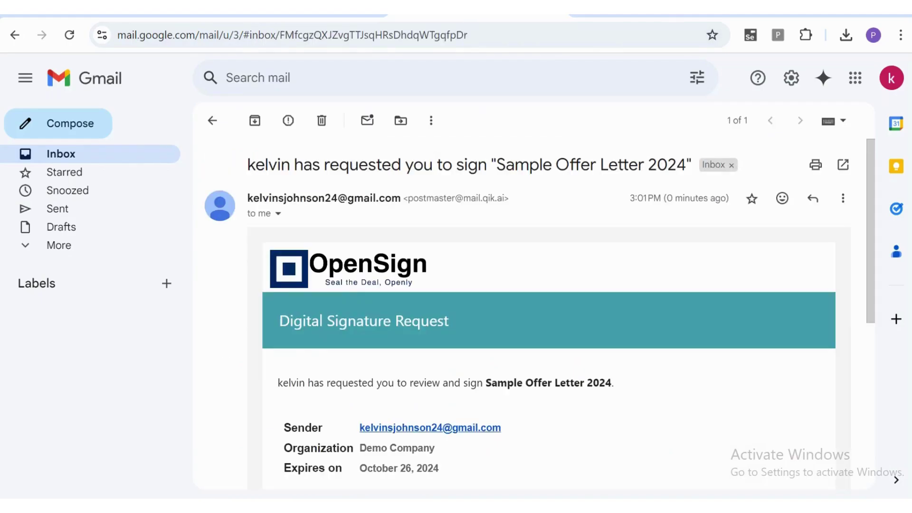
pyautogui.scroll(-2, 549, 307)
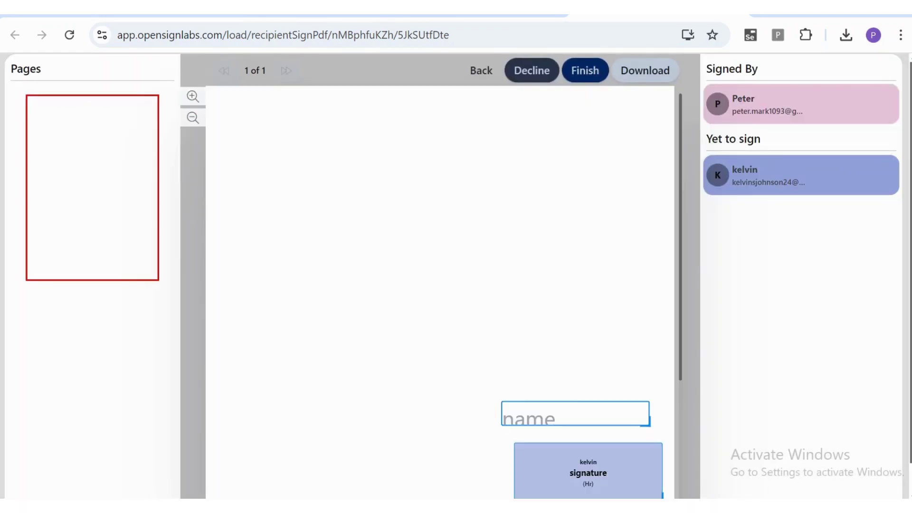
pyautogui.write('Kel')
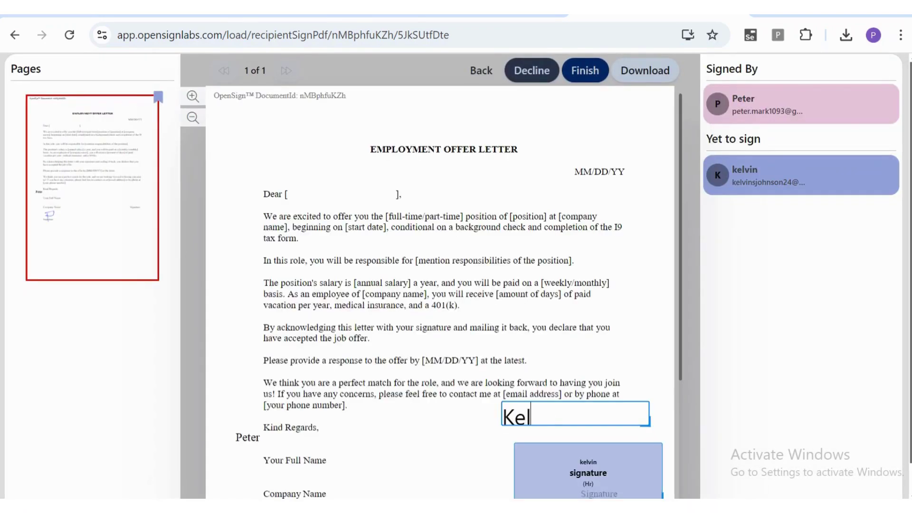
pyautogui.write('vin')
# Draw and save the HR signer's signature and finish signing.
pyautogui.click(588, 472)
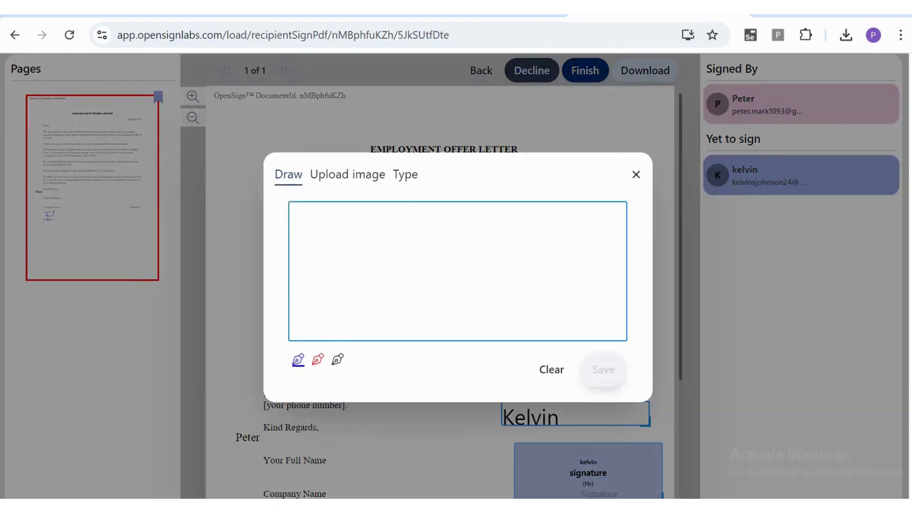
pyautogui.moveTo(410, 233)
pyautogui.mouseDown()
pyautogui.moveTo(403, 295)
pyautogui.moveTo(460, 250)
pyautogui.moveTo(557, 203)
pyautogui.mouseUp()
pyautogui.click(604, 369)
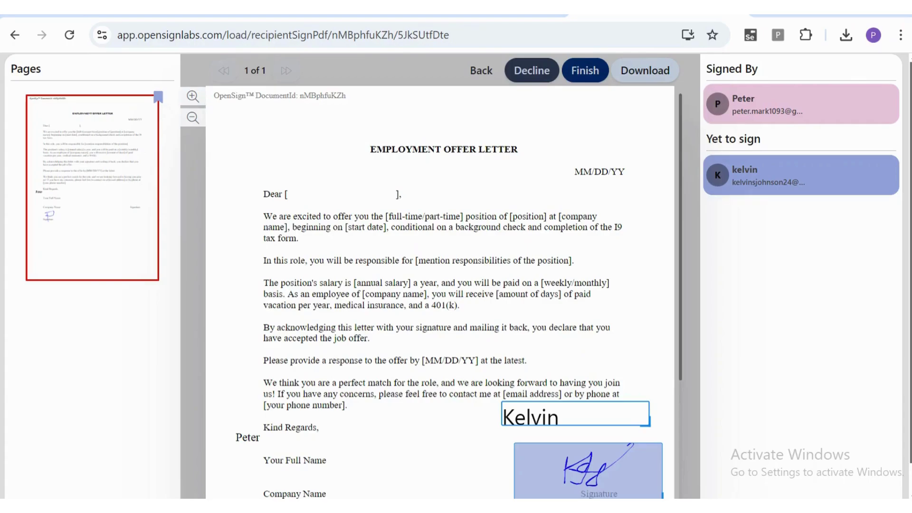
pyautogui.click(585, 70)
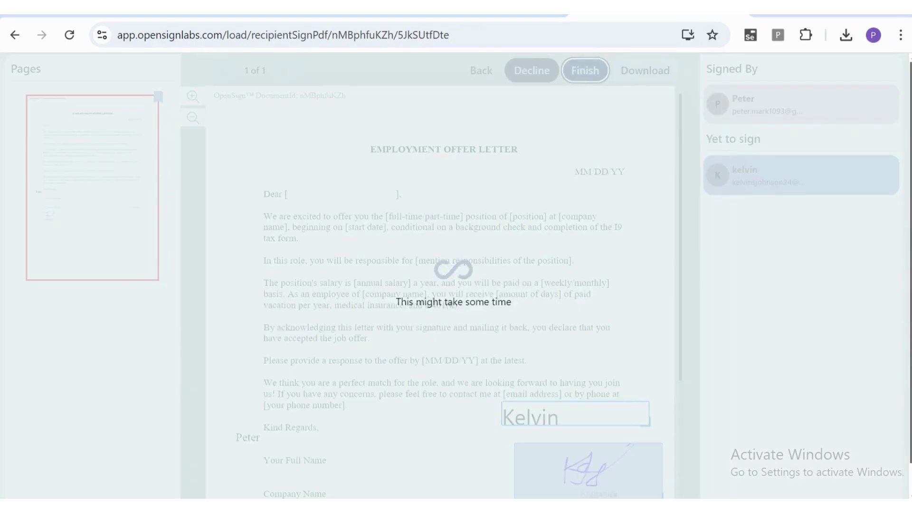